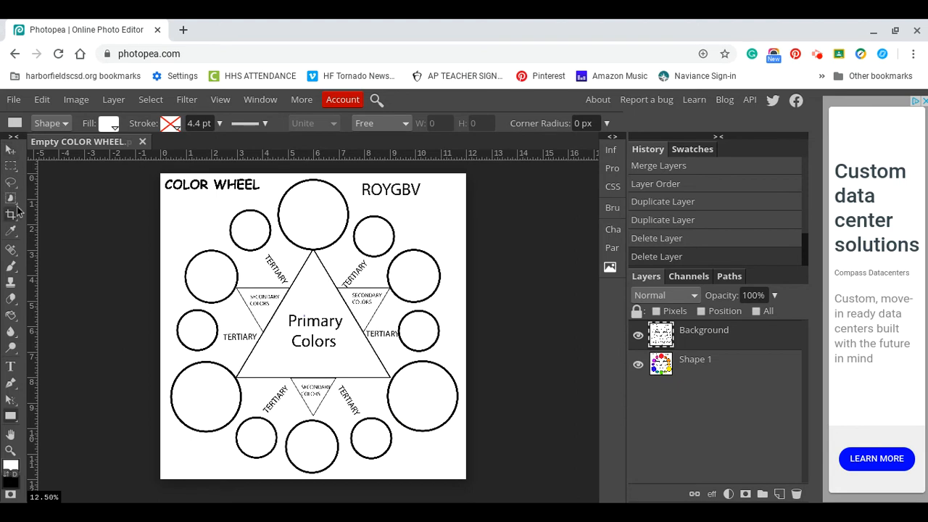
- Fill the large circle above the Primary Colors triangle with red (f90804) using the Paint Bucket tool
right_click(16, 320)
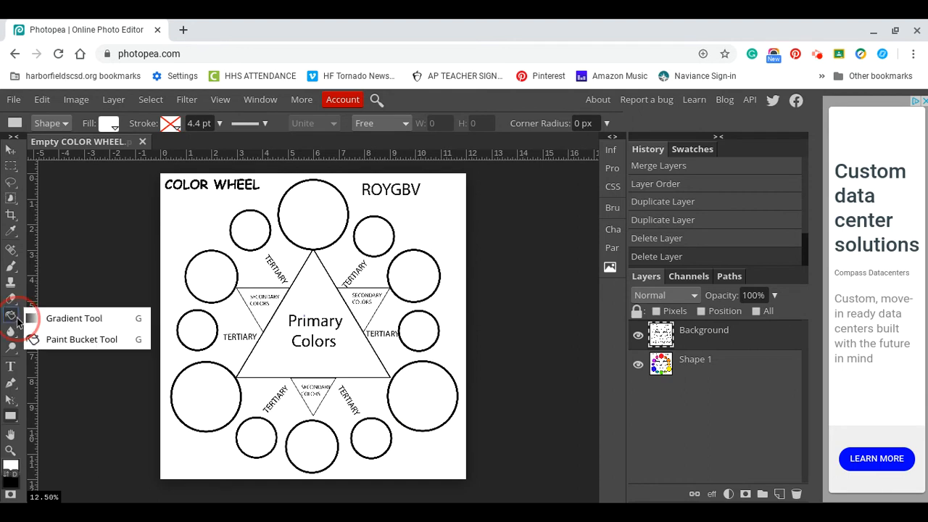
left_click(77, 339)
left_click(75, 336)
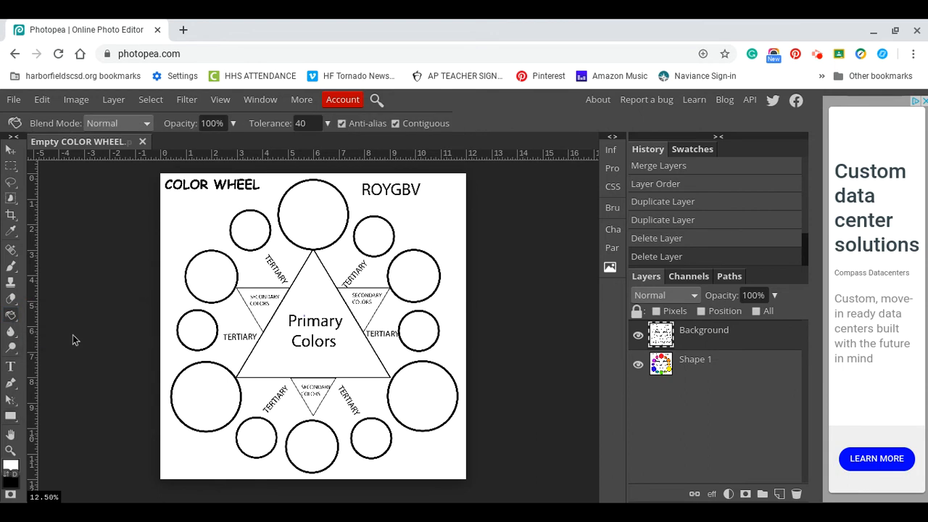
left_click(12, 466)
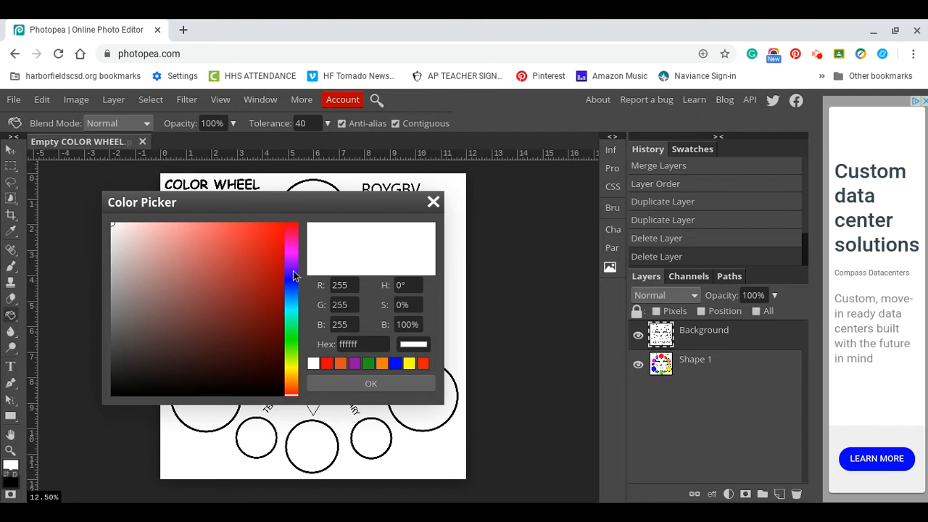
left_click(281, 226)
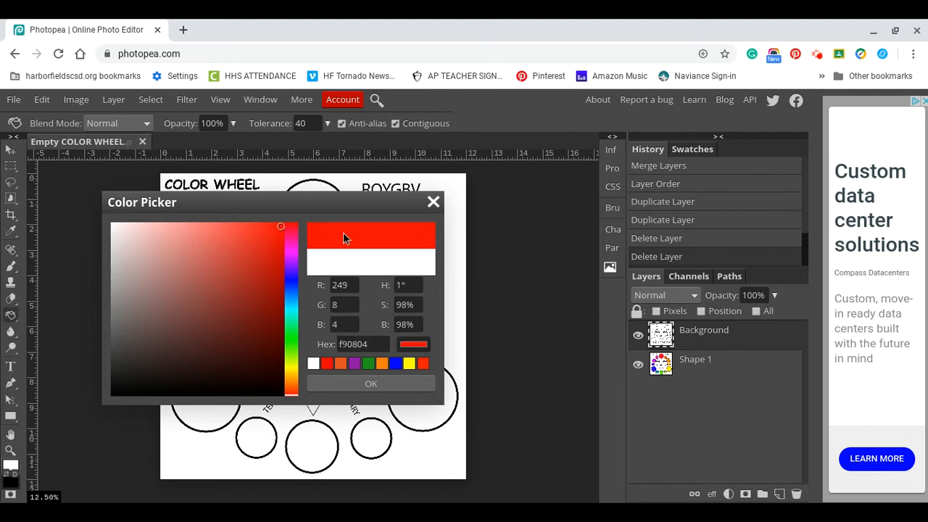
left_click(378, 387)
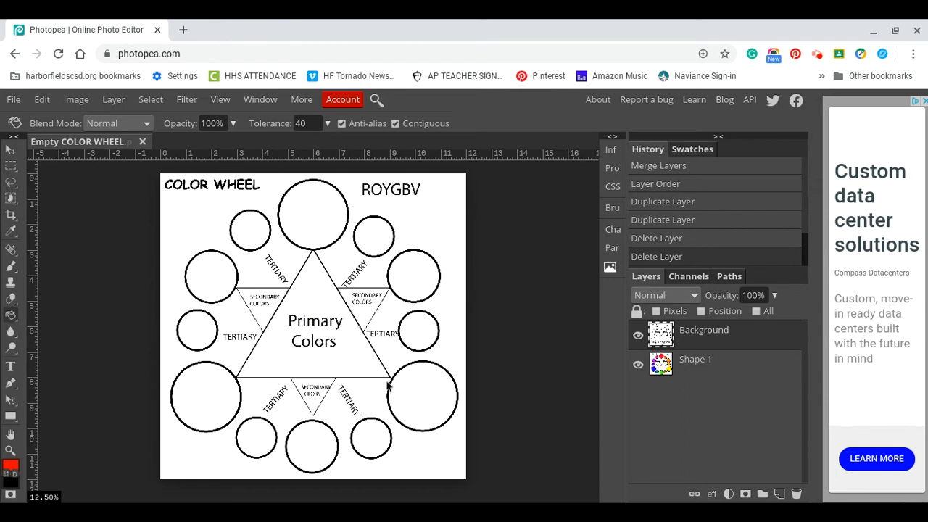
left_click(323, 213)
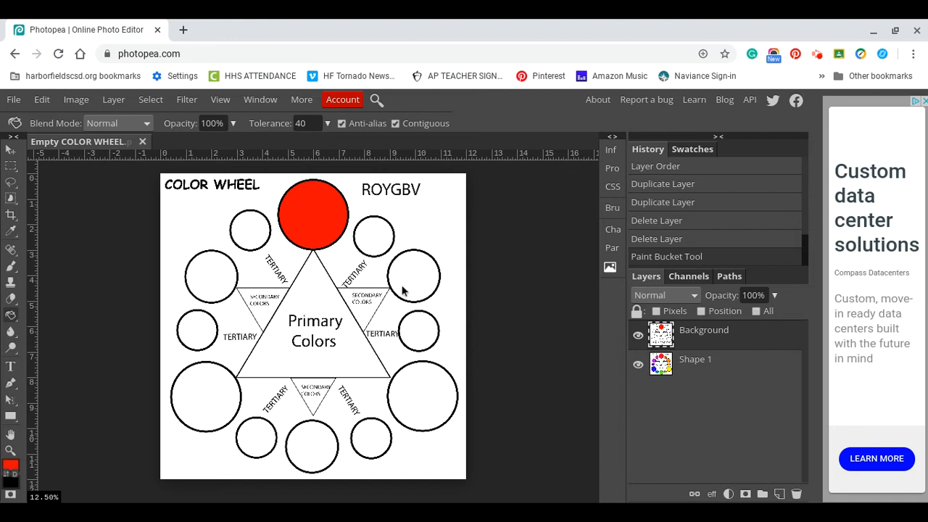
- Fill the medium circle at the upper-right secondary triangle with orange (ee790c)
left_click(11, 466)
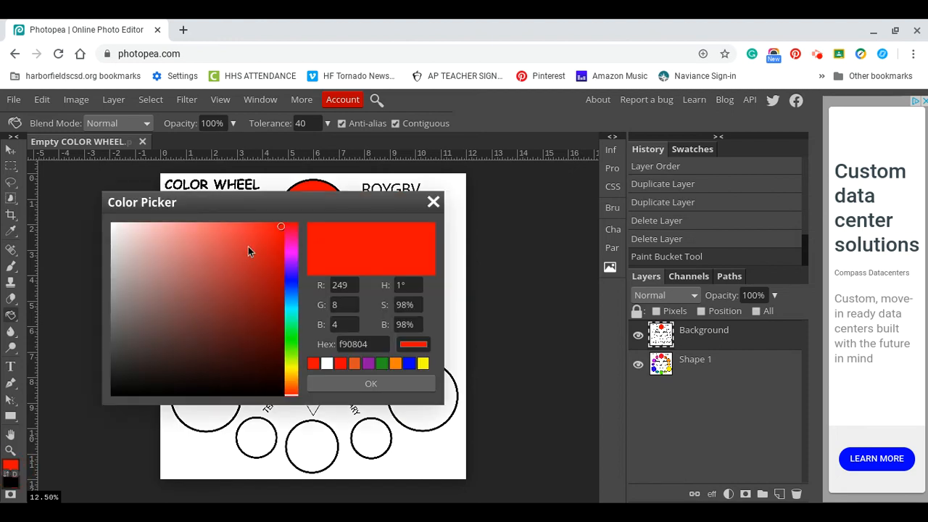
left_click(395, 364)
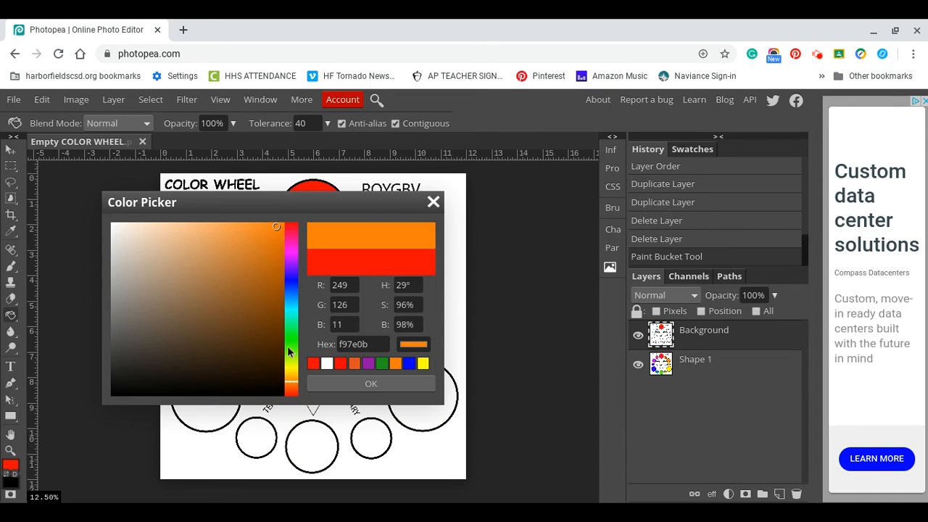
left_click(276, 233)
left_click(408, 387)
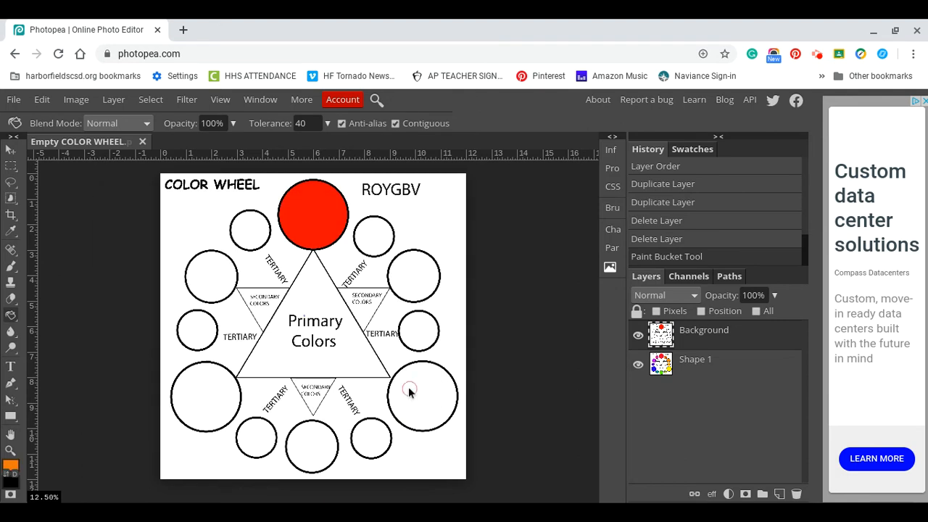
left_click(417, 282)
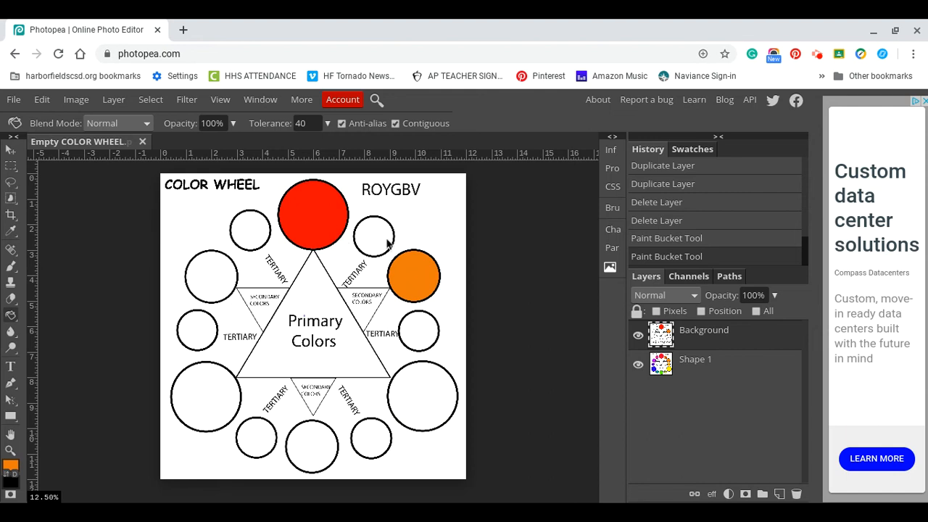
- Fill the small tertiary circle between the red and orange circles with red-orange (f45614)
left_click(10, 467)
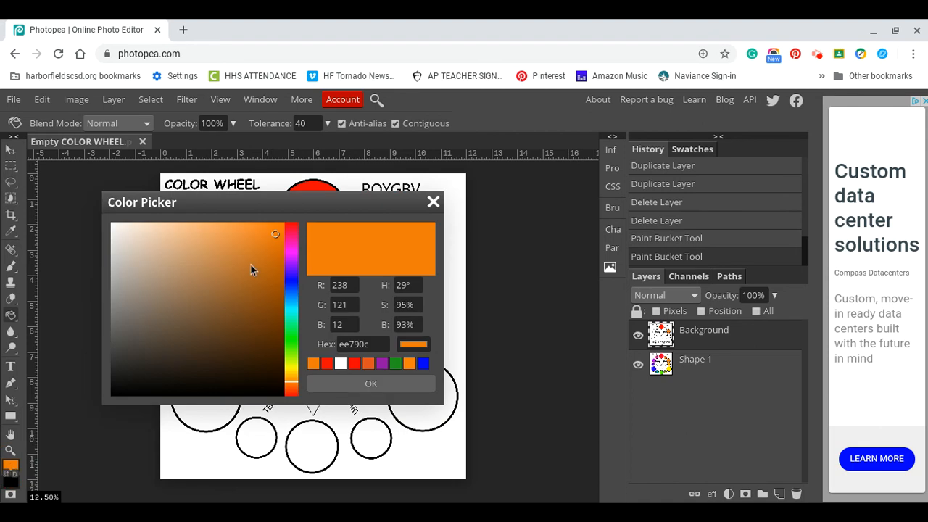
left_click(293, 382)
left_click_drag(295, 384, 294, 393)
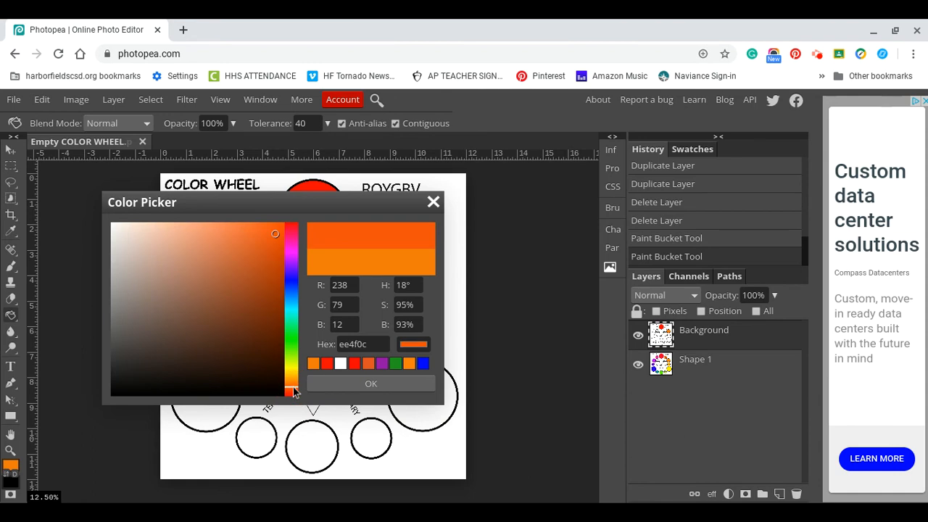
left_click_drag(274, 235, 270, 228)
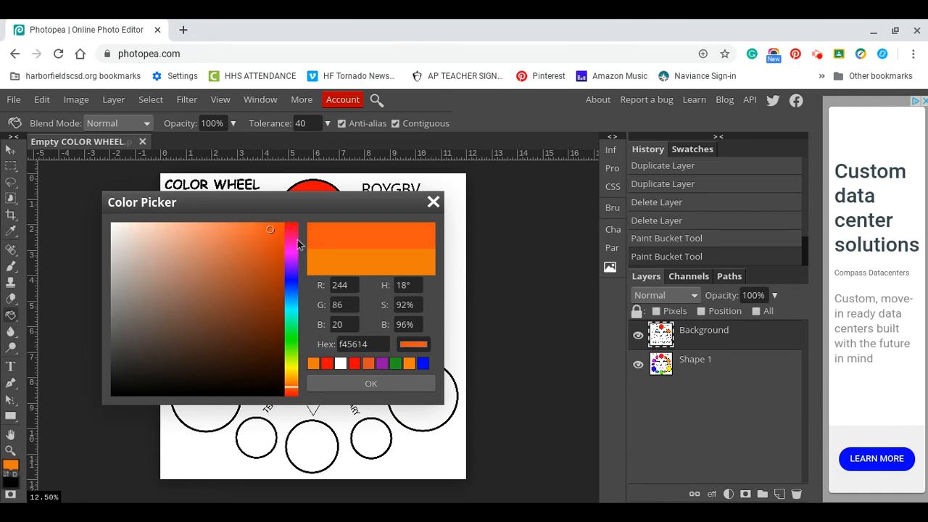
left_click(345, 388)
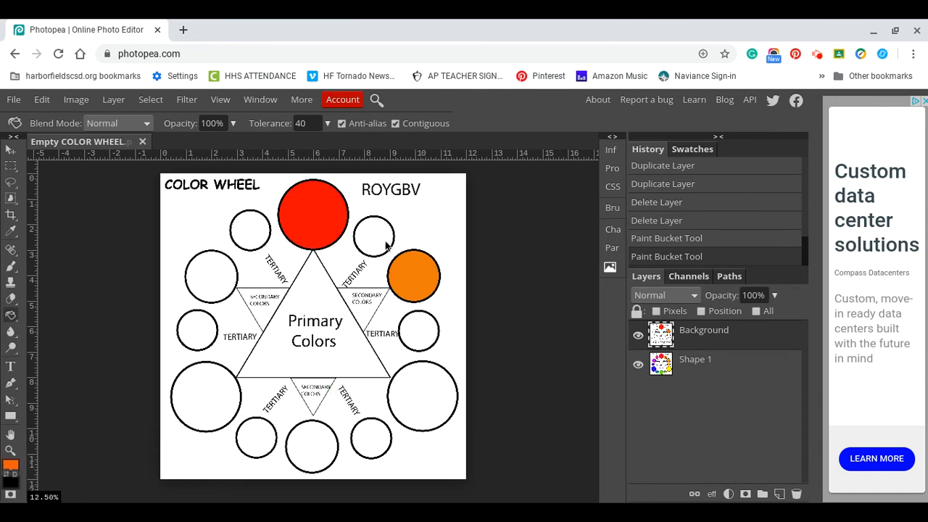
left_click(382, 247)
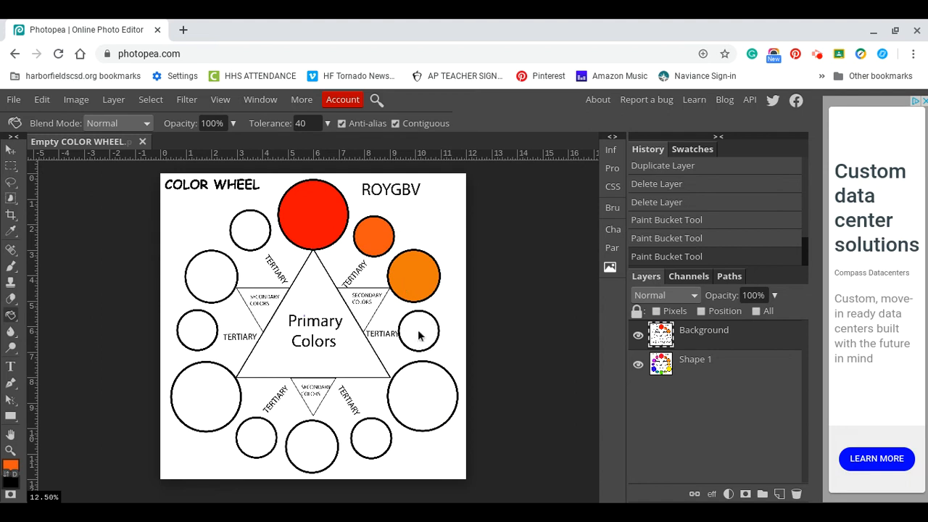
- Fill the small tertiary circle just below the orange circle with yellow-orange (f4aa23)
left_click(12, 466)
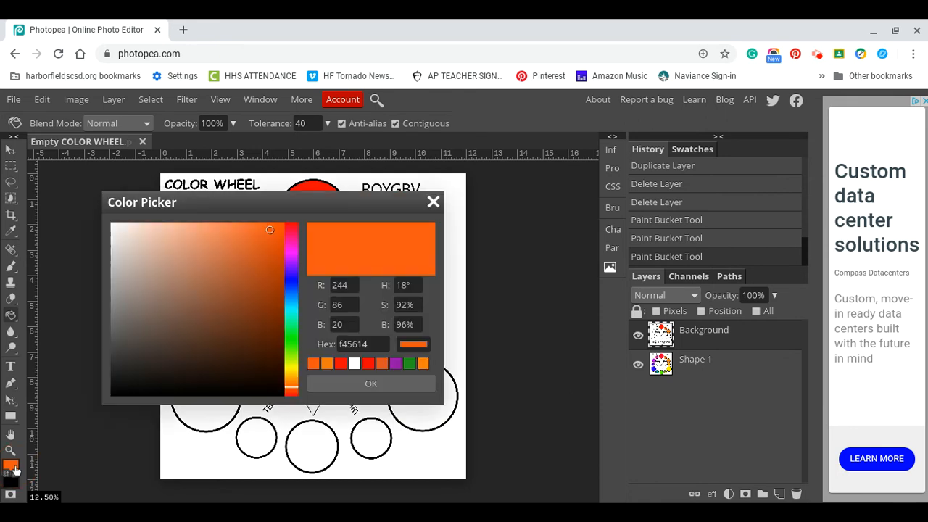
left_click(288, 383)
left_click_drag(289, 384, 293, 377)
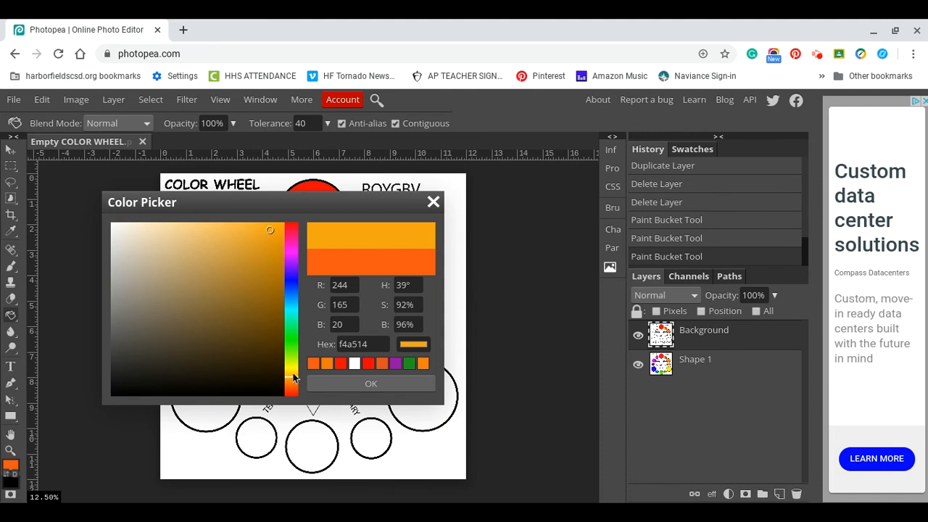
left_click(259, 231)
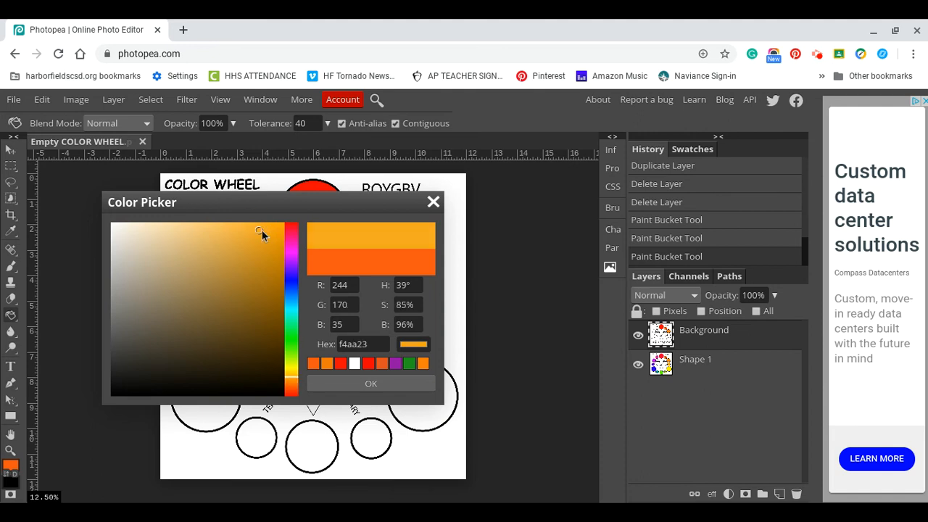
left_click(404, 384)
left_click(433, 335)
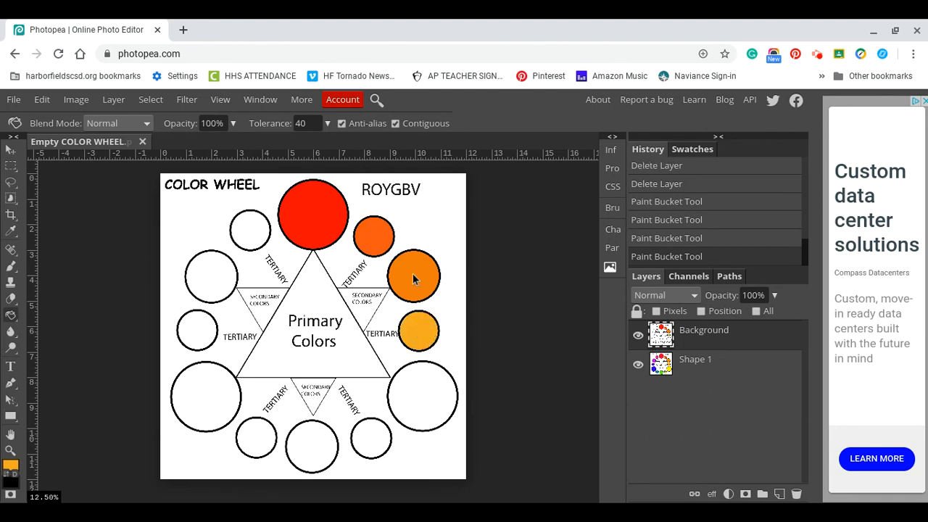
left_click(435, 411)
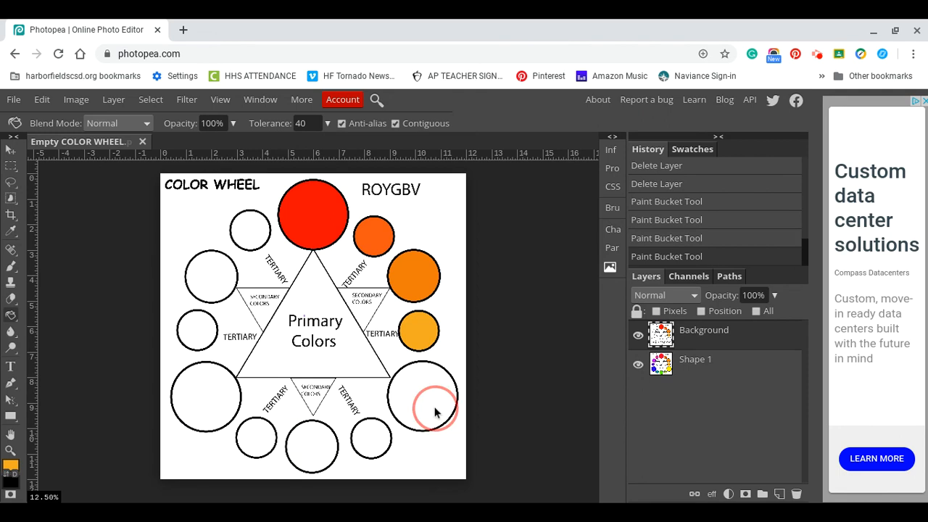
left_click(42, 99)
left_click(76, 165)
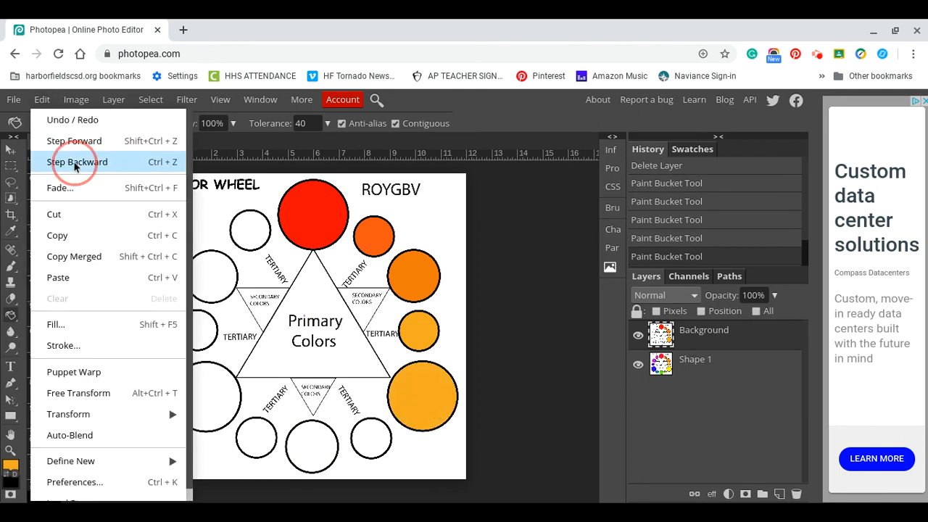
- Fill the large circle at the triangle's lower-right corner with yellow (fbeb04)
left_click(11, 465)
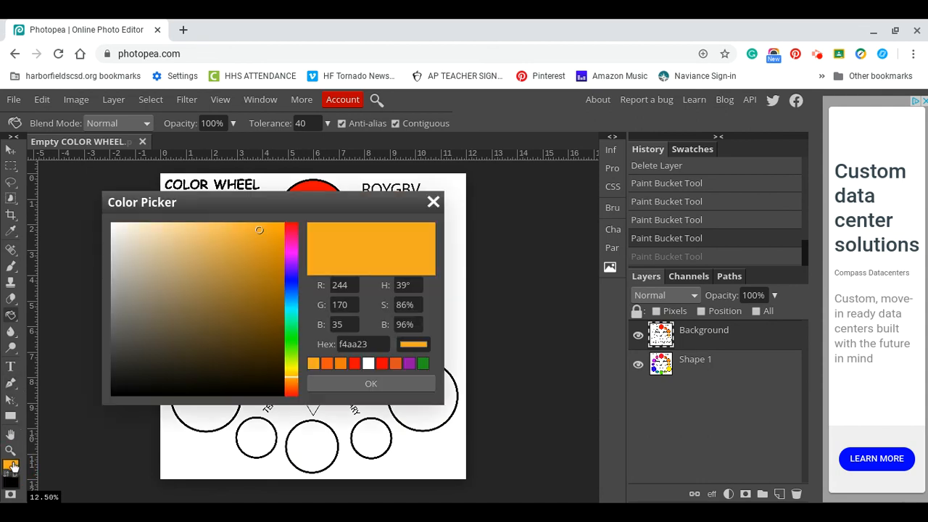
left_click(290, 371)
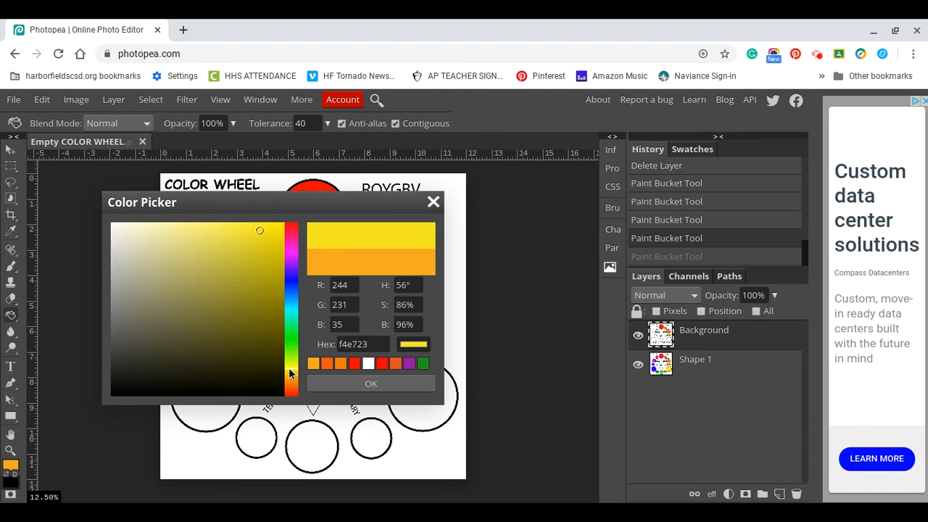
left_click(281, 226)
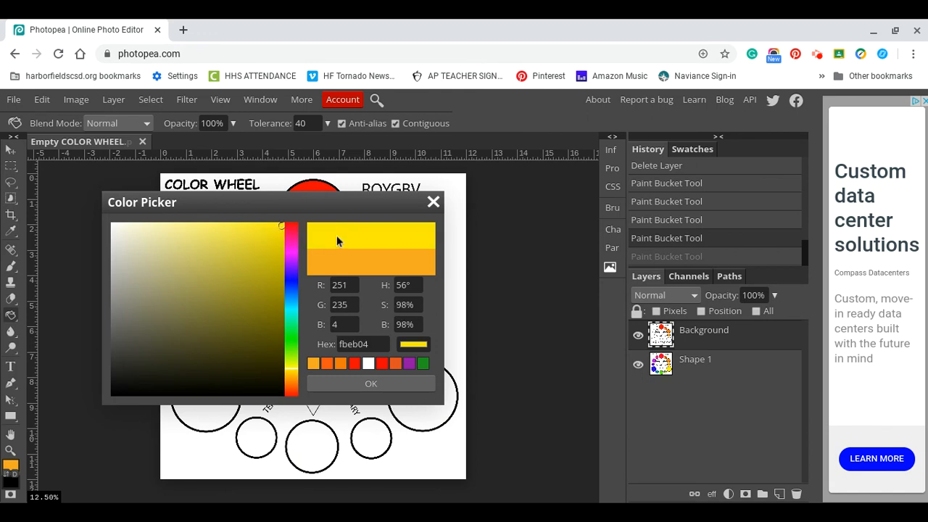
left_click(424, 386)
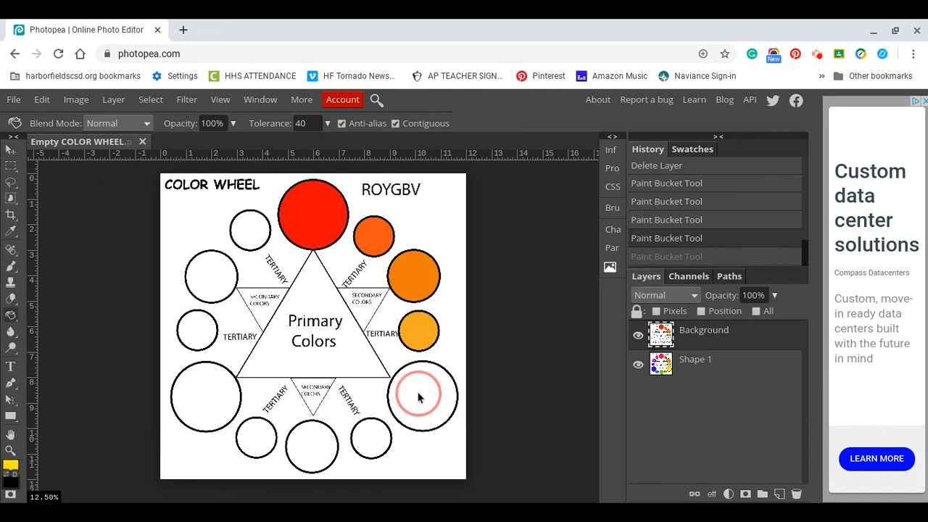
left_click(419, 395)
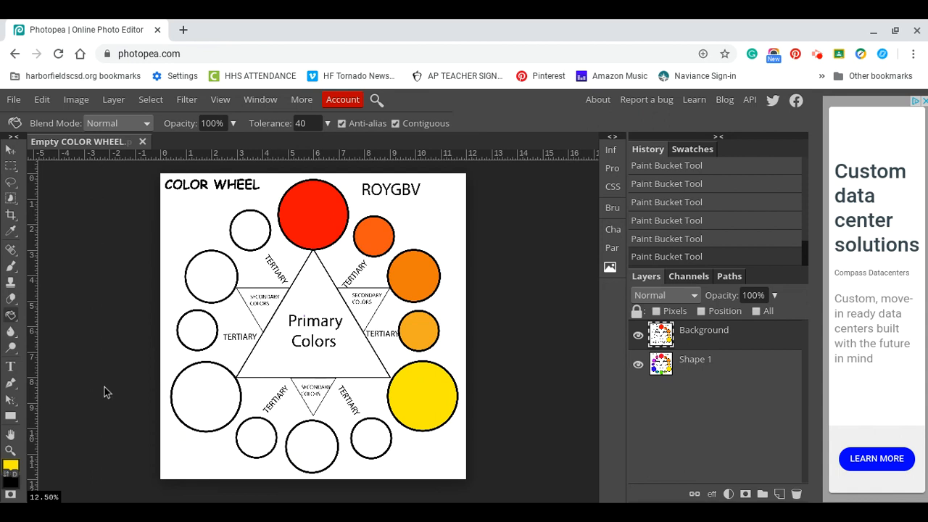
- Activate the Type tool and set the foreground color to black (010101)
left_click(10, 367)
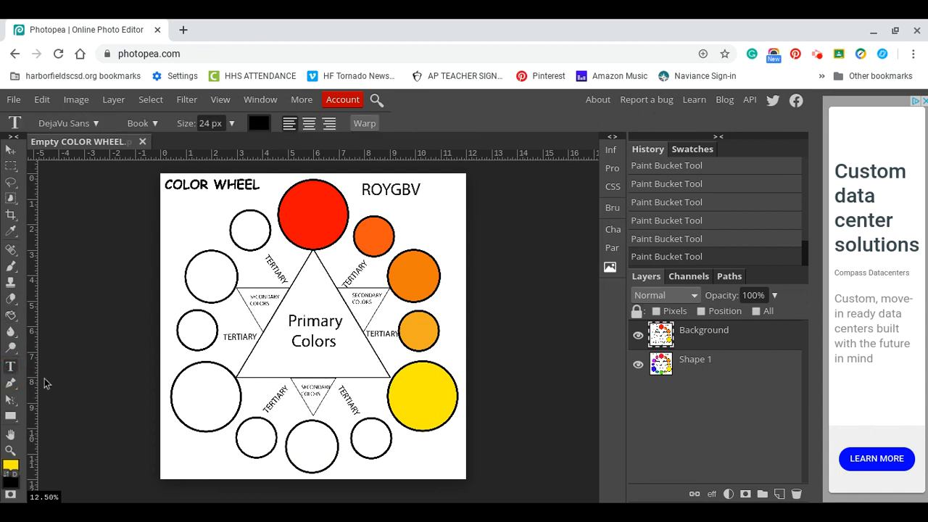
left_click(11, 466)
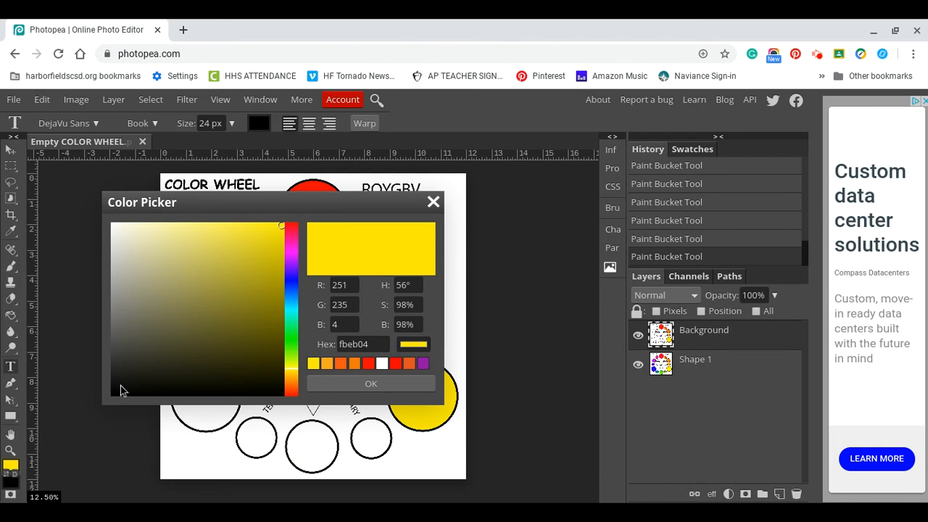
left_click(118, 395)
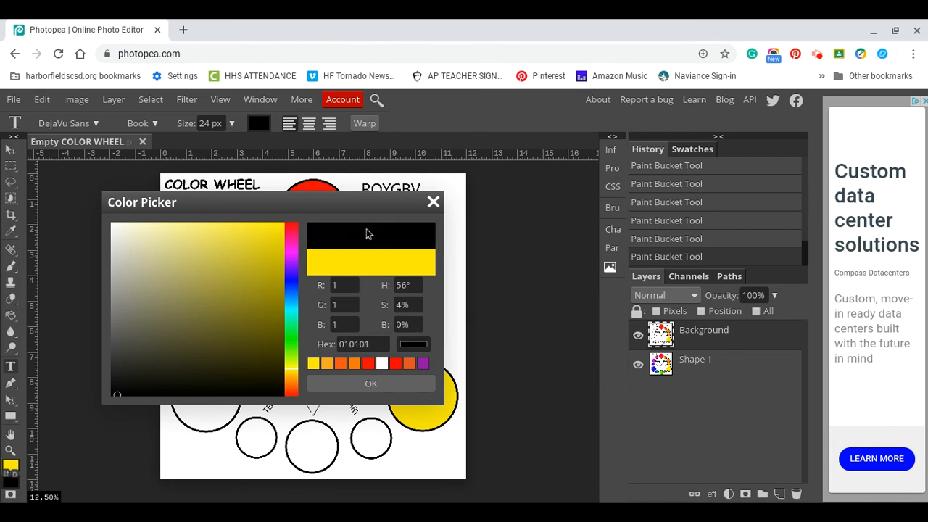
left_click(415, 385)
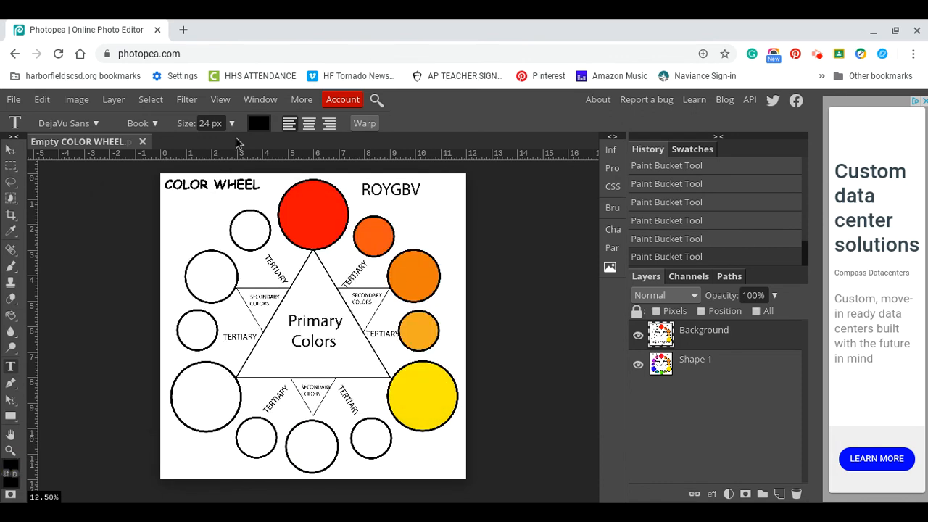
- Add a text box inside the red circle reading RED and set the text size to 150 px
left_click(221, 123)
left_click_drag(201, 124, 212, 123)
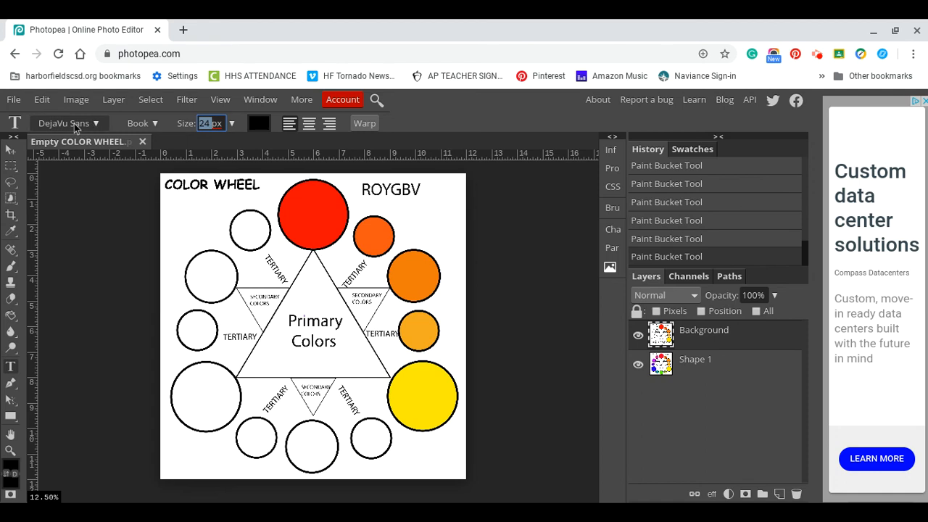
left_click_drag(286, 200, 339, 229)
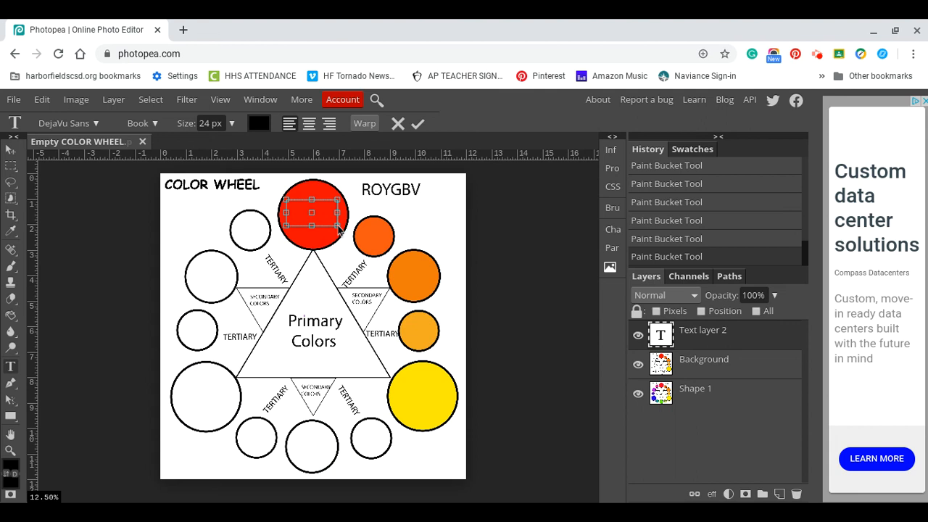
left_click(232, 124)
left_click_drag(208, 143, 235, 148)
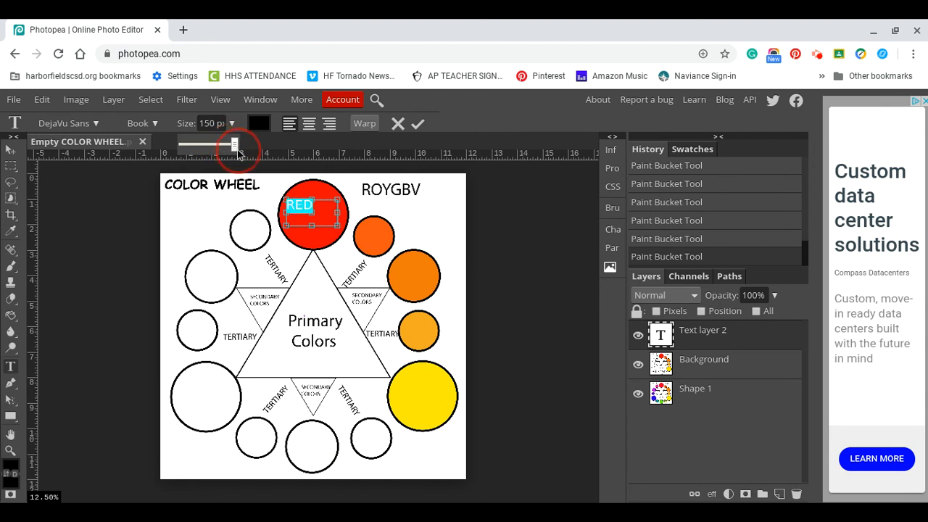
- Center-align the RED label and move it to the middle of the red circle
left_click(310, 137)
left_click(309, 124)
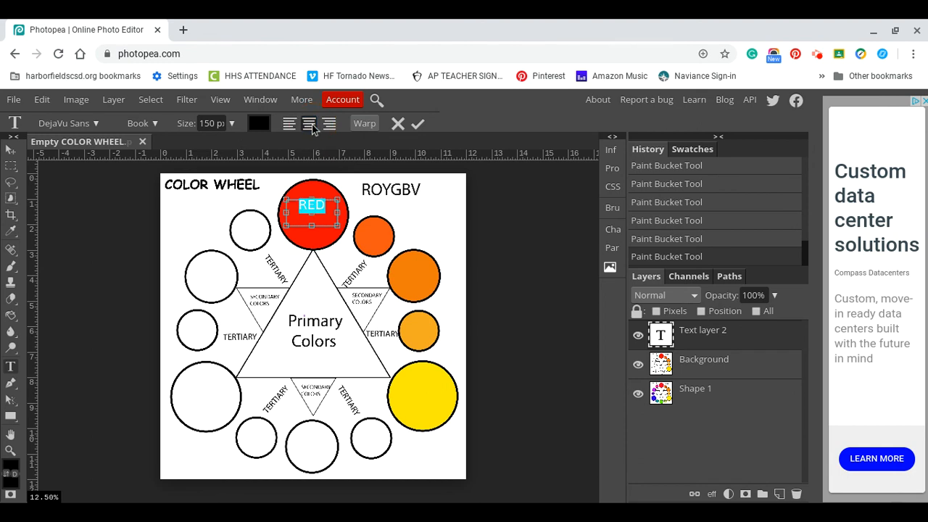
left_click(11, 150)
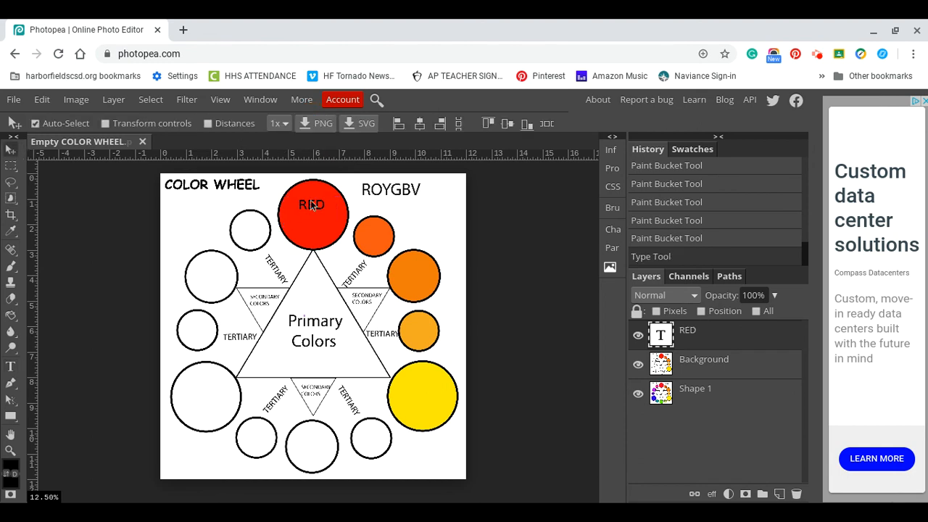
left_click_drag(313, 207, 314, 216)
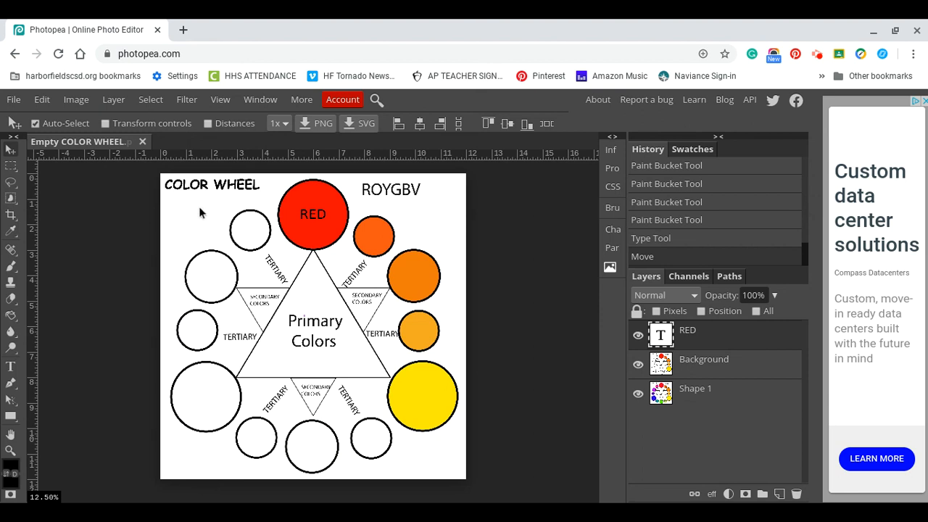
- Hide the RED and Background layers and show only the completed color wheel on the Shape 1 layer
left_click(636, 368)
left_click(638, 335)
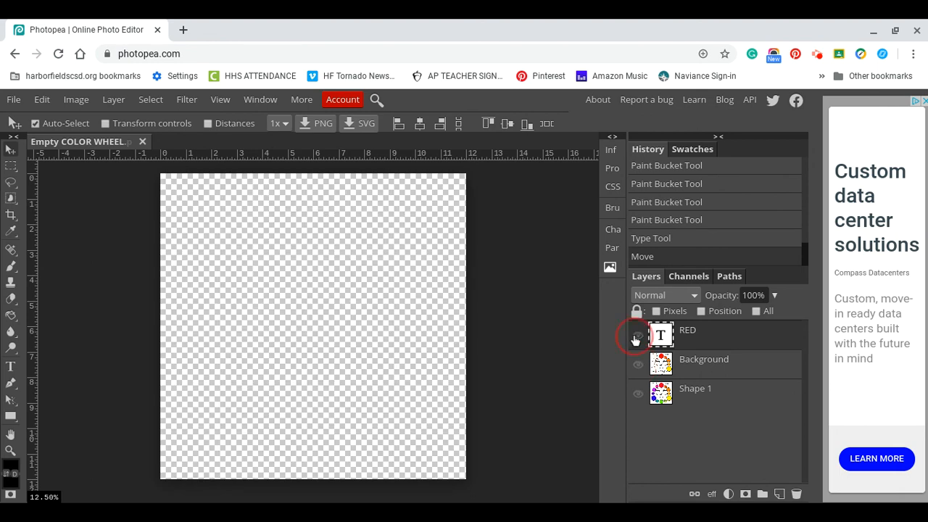
left_click(637, 396)
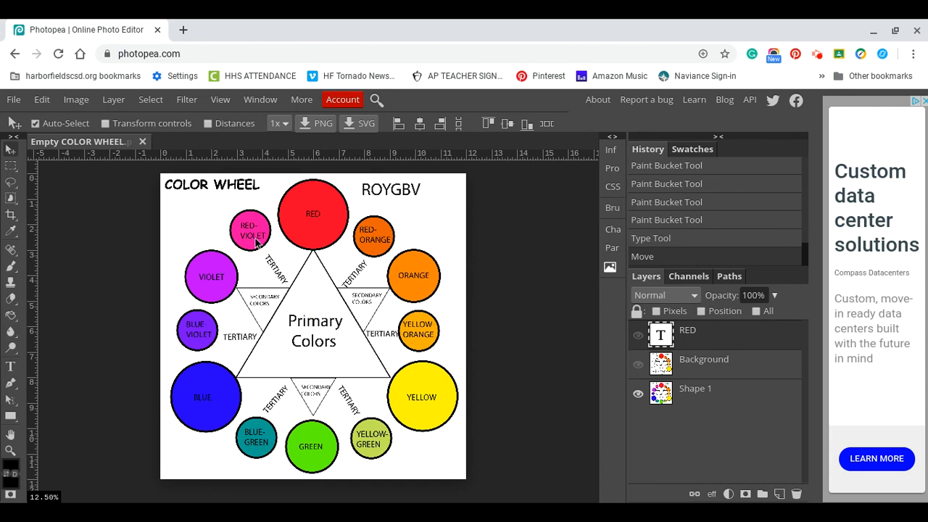
- Open the list of export formats for the color wheel document
left_click(15, 100)
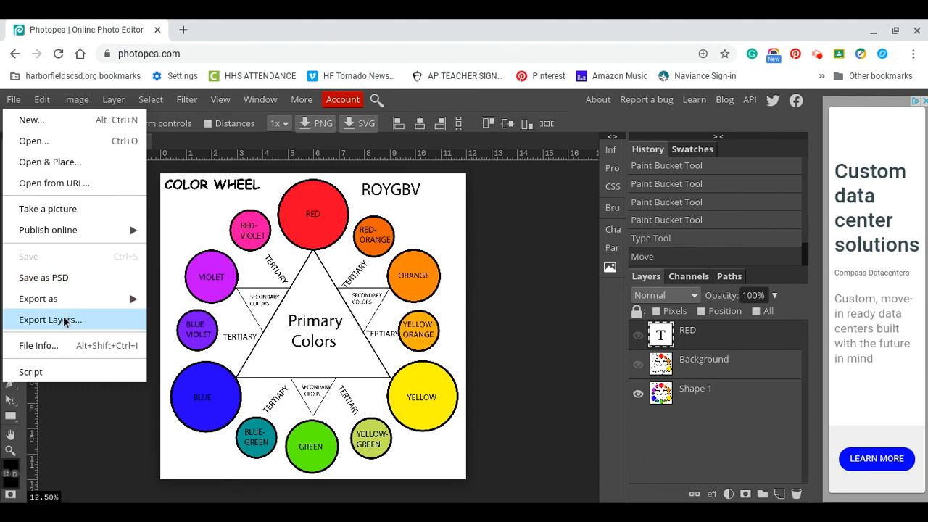
mouse_move(58, 299)
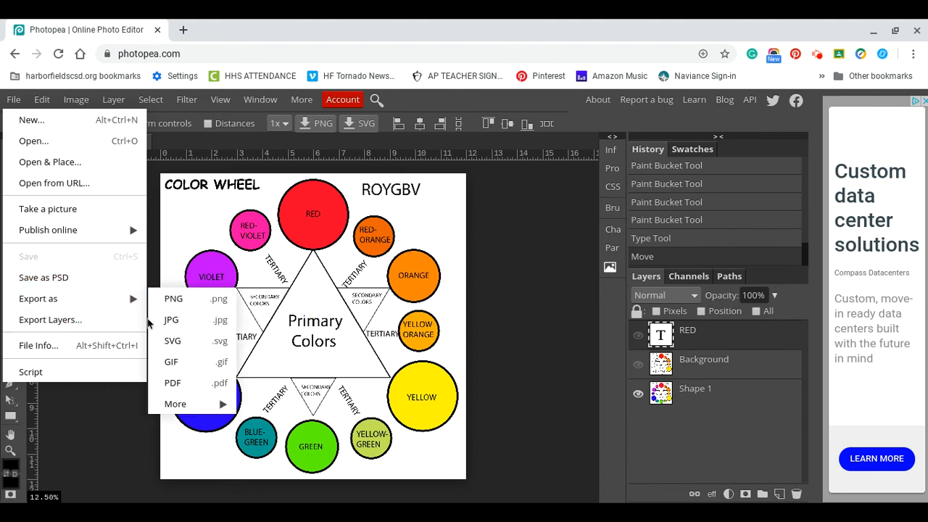